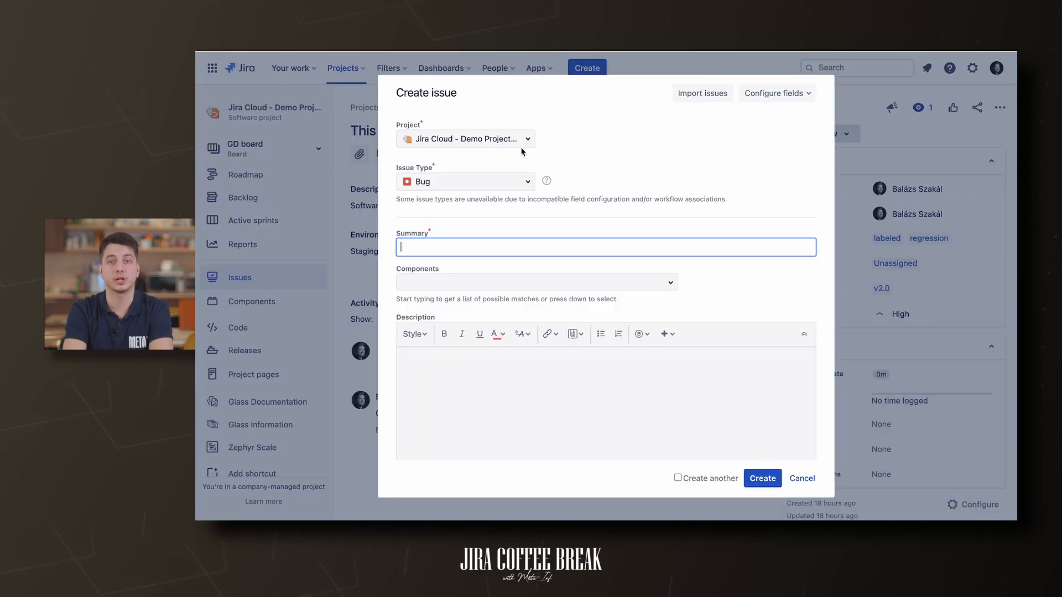
- Try the IT Service Desk project with the Fix an account problem request type
{"action": "left_click", "coordinate": [520, 138]}
{"action": "left_click", "coordinate": [501, 187]}
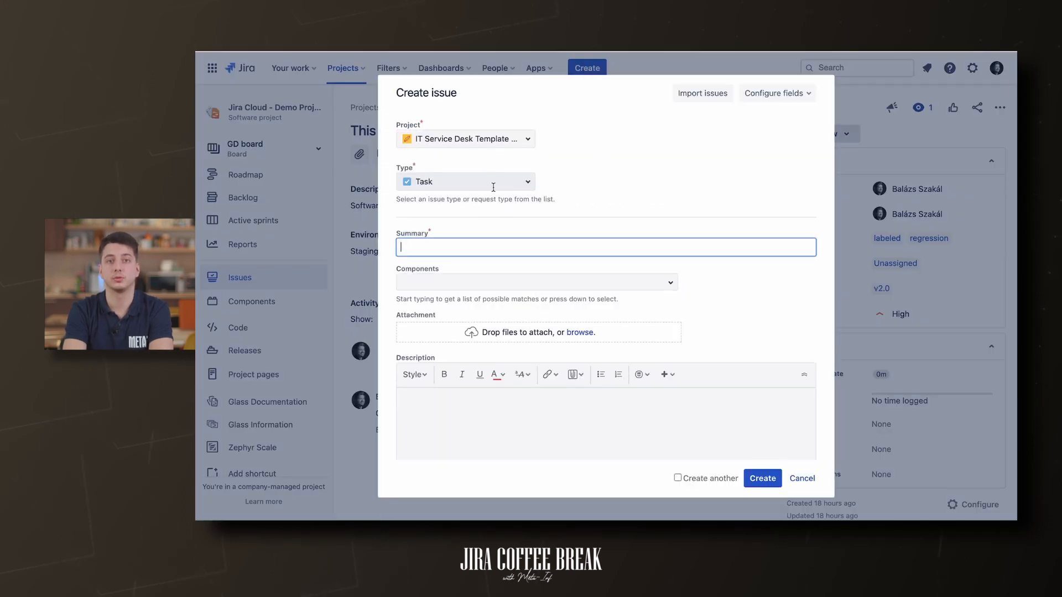
{"action": "left_click", "coordinate": [485, 185]}
{"action": "left_click", "coordinate": [467, 254]}
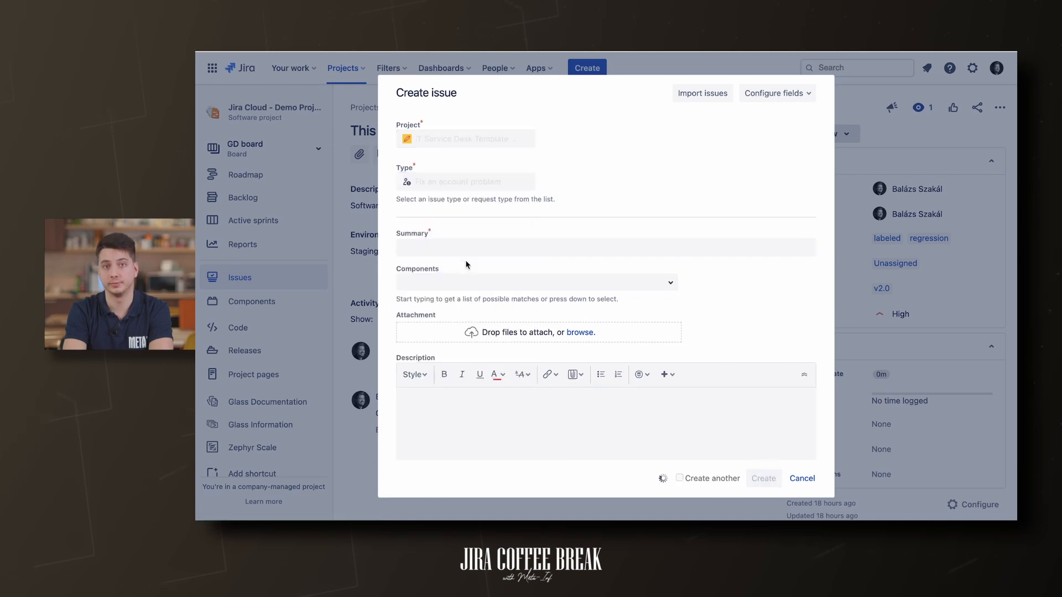
- Switch back to the Jira Cloud demo project and set the issue type to Bug
{"action": "left_click", "coordinate": [503, 138]}
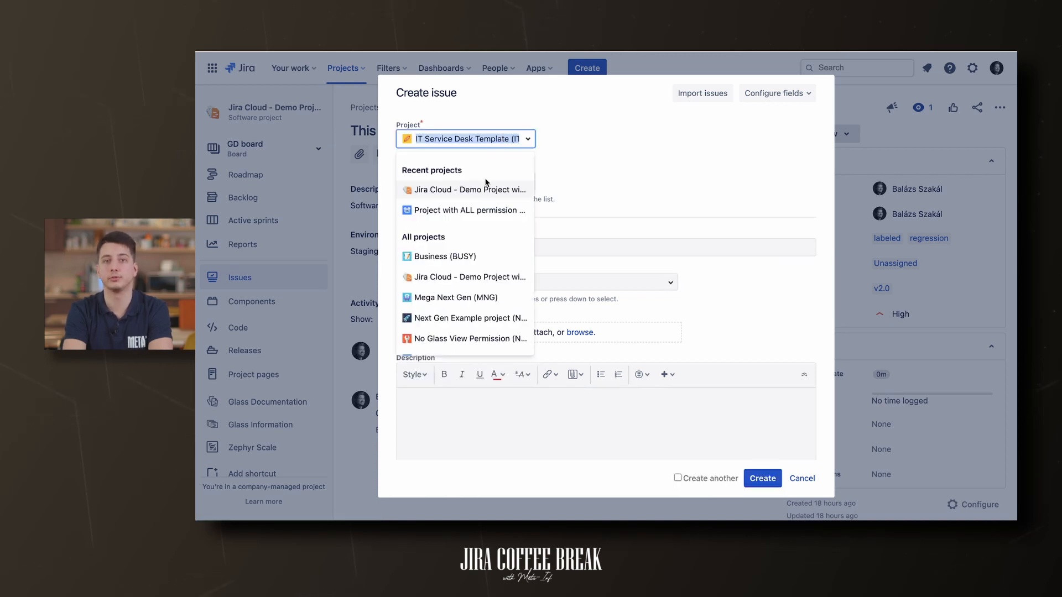
{"action": "left_click", "coordinate": [482, 190]}
{"action": "left_click", "coordinate": [473, 183]}
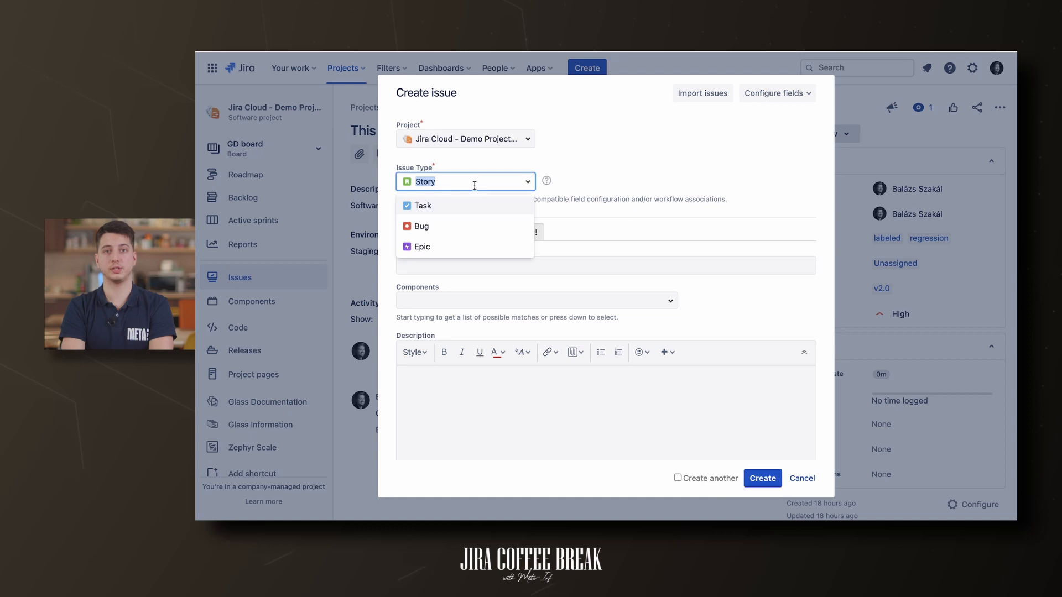
{"action": "left_click", "coordinate": [463, 224]}
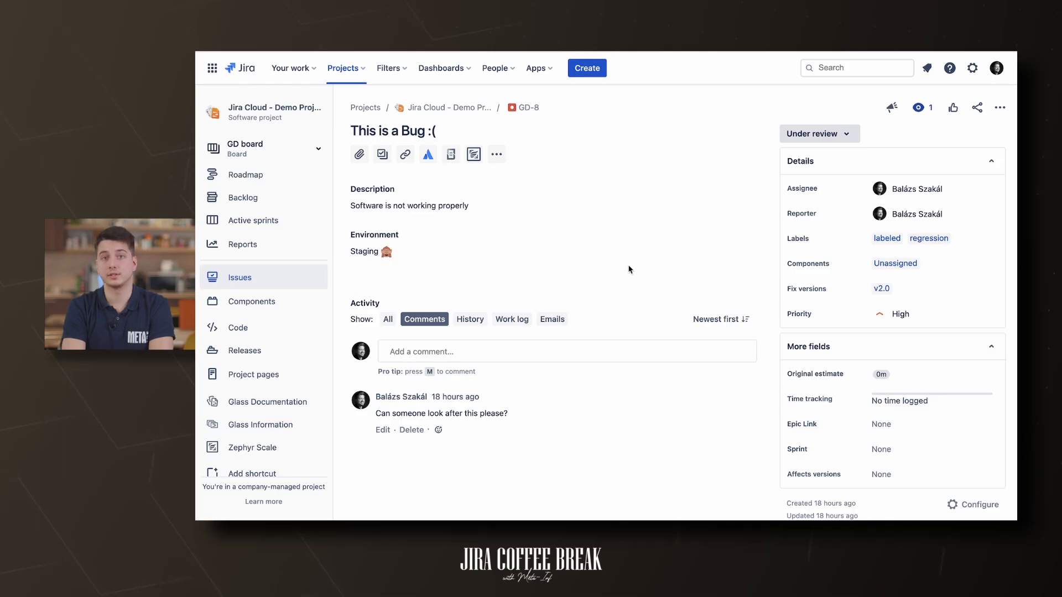
- Open GD-8's workflow from the Under review status menu
{"action": "left_click", "coordinate": [833, 133]}
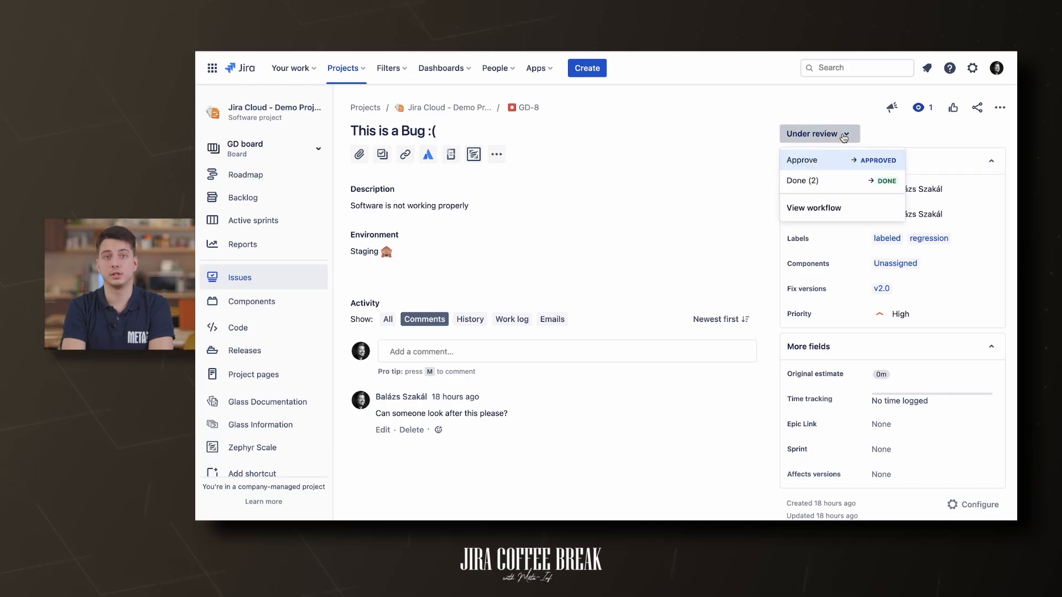
{"action": "left_click", "coordinate": [828, 207]}
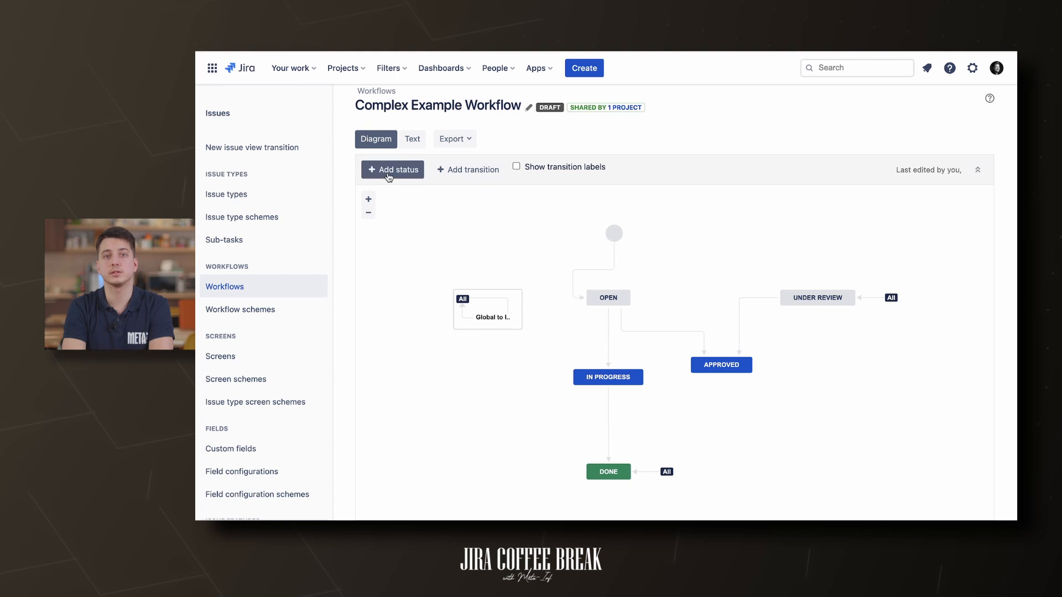
- Browse existing statuses, then inspect the OPEN, IN PROGRESS and APPROVED nodes in the draft
{"action": "left_click", "coordinate": [388, 173]}
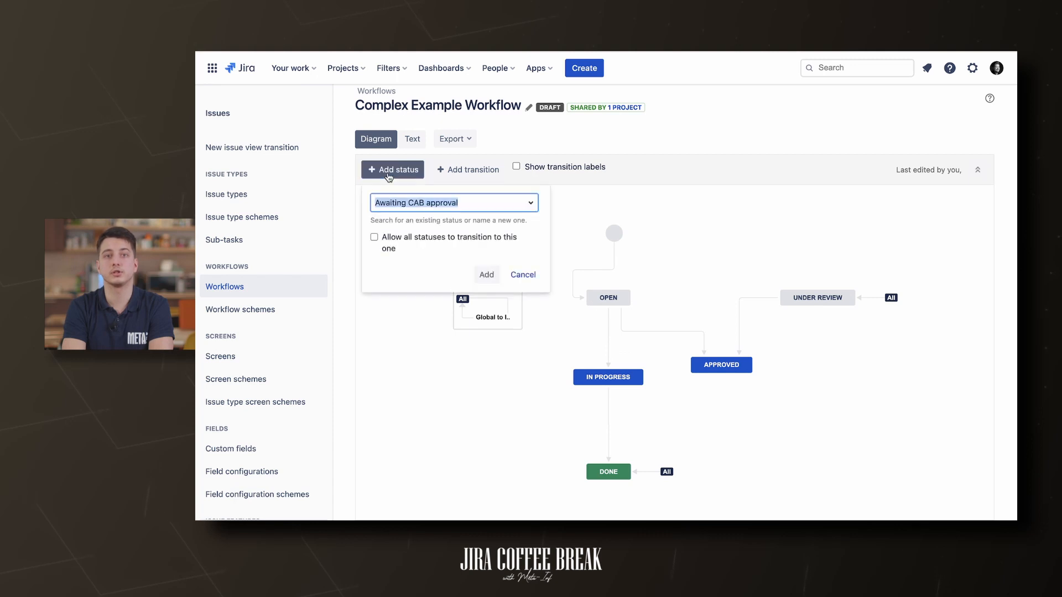
{"action": "left_click", "coordinate": [529, 207]}
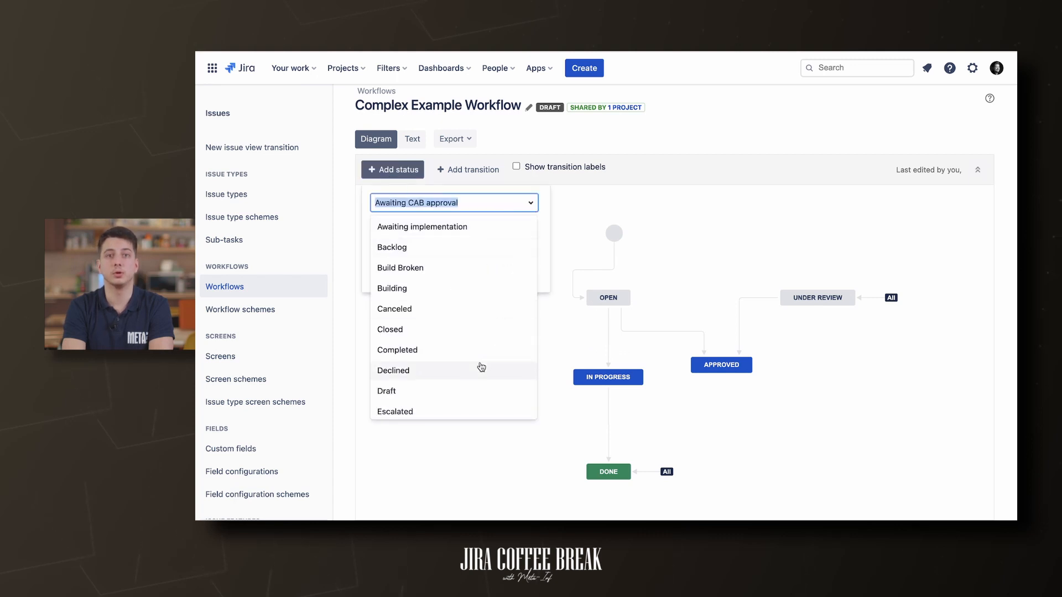
{"action": "scroll", "coordinate": [479, 368], "scroll_direction": "down", "scroll_amount": 8}
{"action": "left_click", "coordinate": [609, 297]}
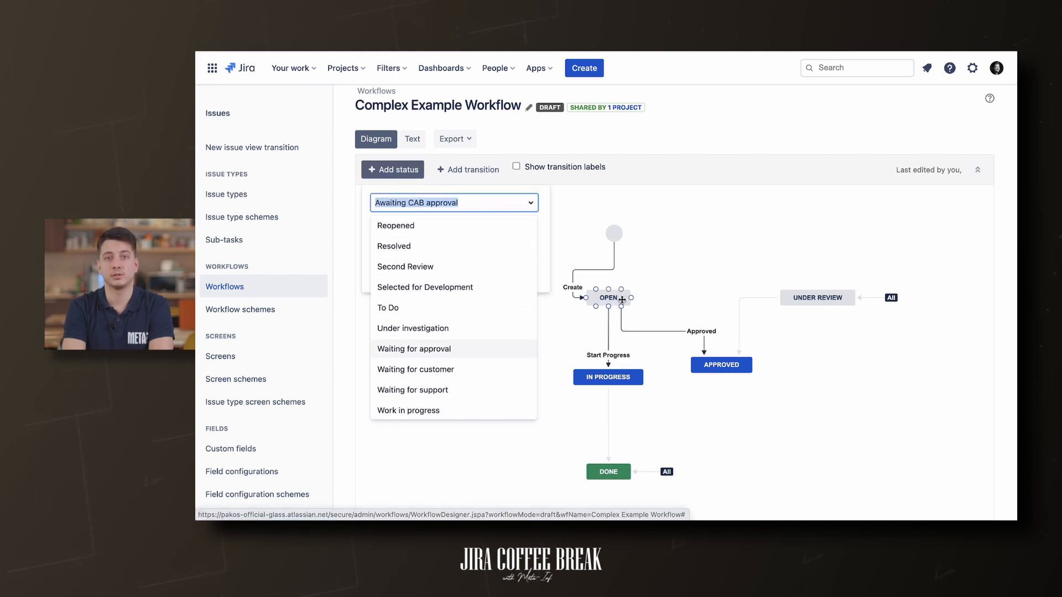
{"action": "left_click", "coordinate": [616, 376]}
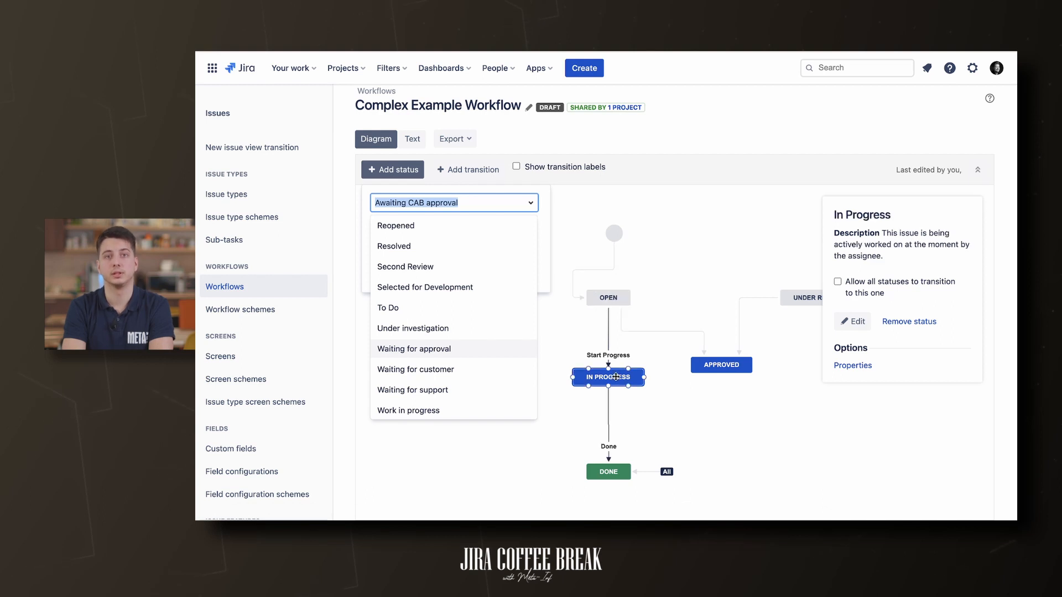
{"action": "left_click", "coordinate": [494, 173]}
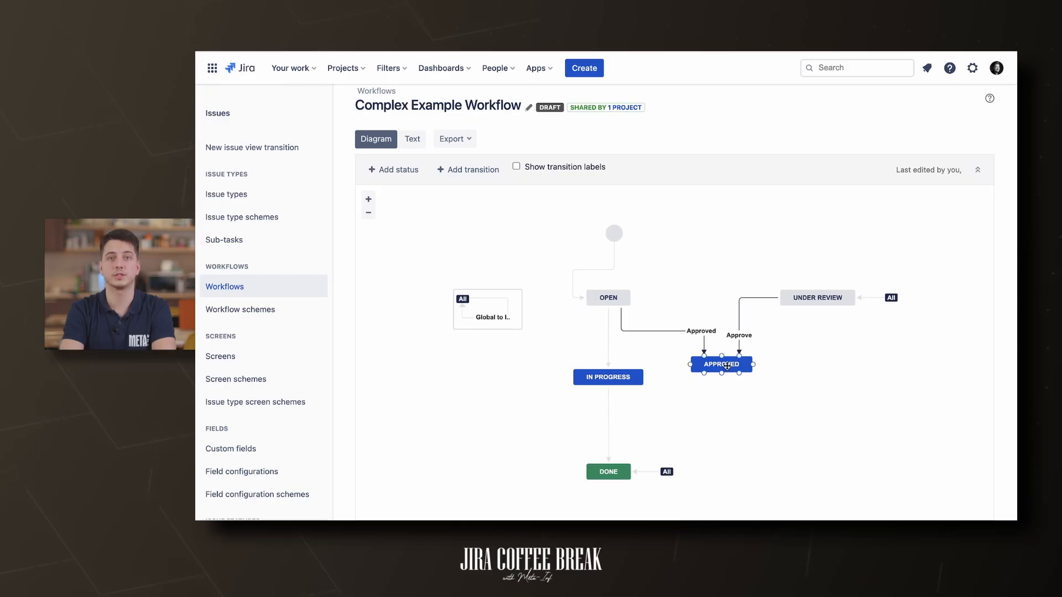
{"action": "left_click", "coordinate": [727, 365]}
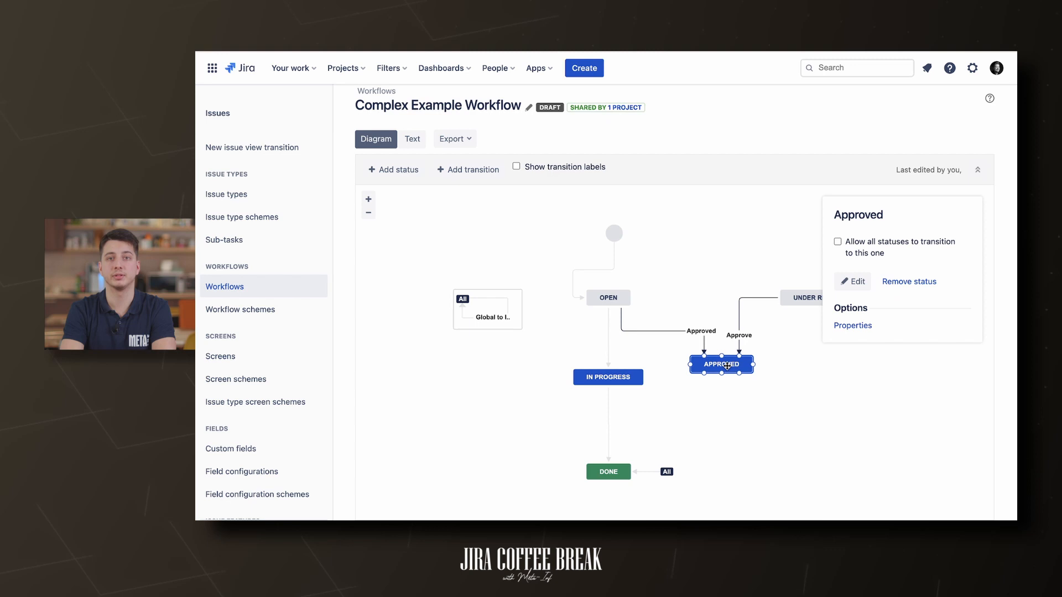
- Edit the Approved status and review its Category choices
{"action": "left_click", "coordinate": [854, 281]}
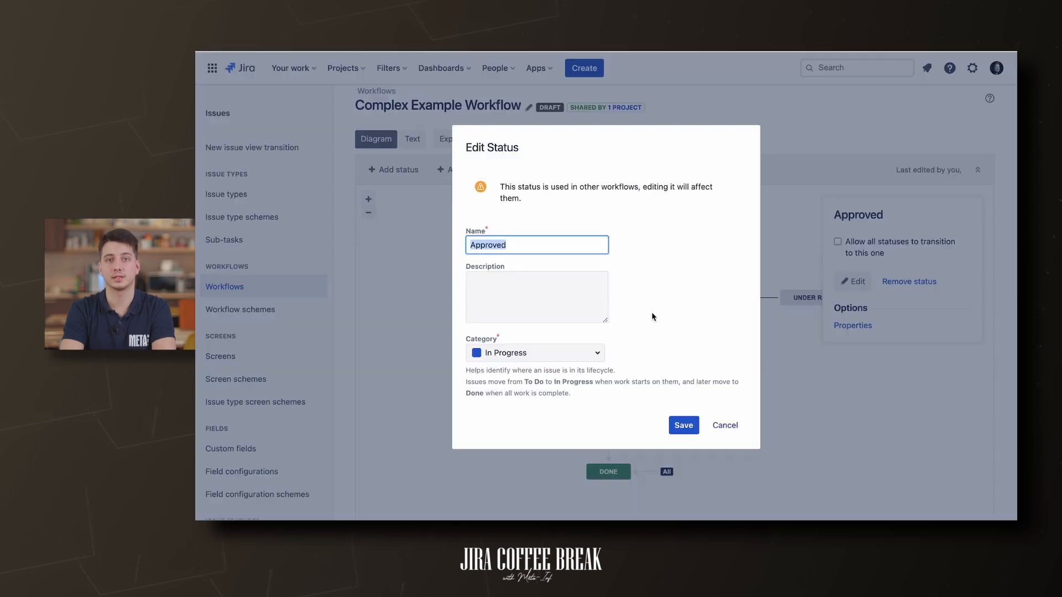
{"action": "left_click", "coordinate": [589, 355]}
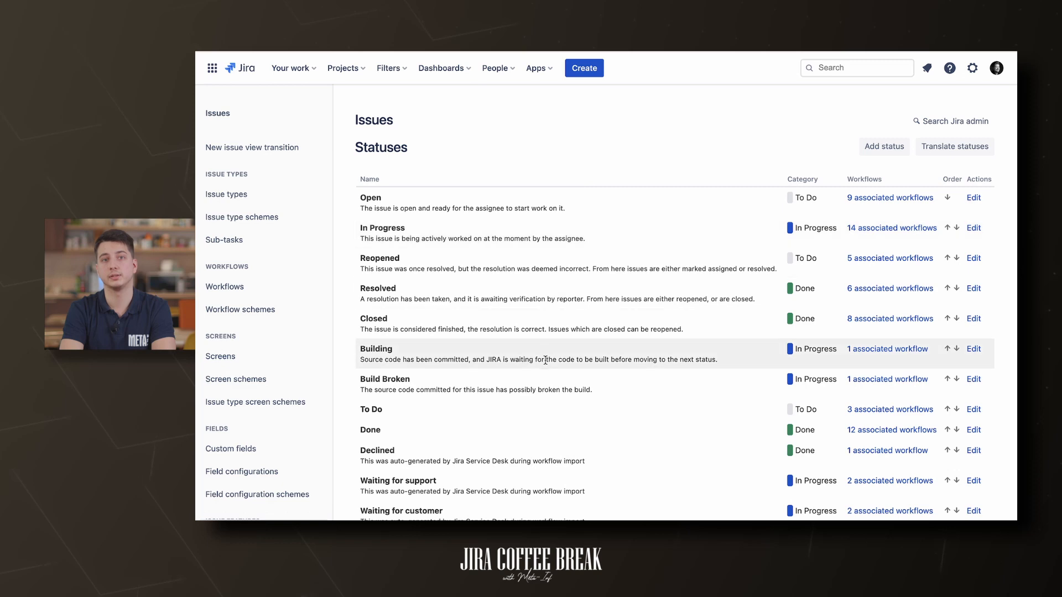
- Scroll down through the Statuses list
{"action": "scroll", "coordinate": [545, 358], "scroll_direction": "down", "scroll_amount": 3}
{"action": "scroll", "coordinate": [545, 358], "scroll_direction": "down", "scroll_amount": 5}
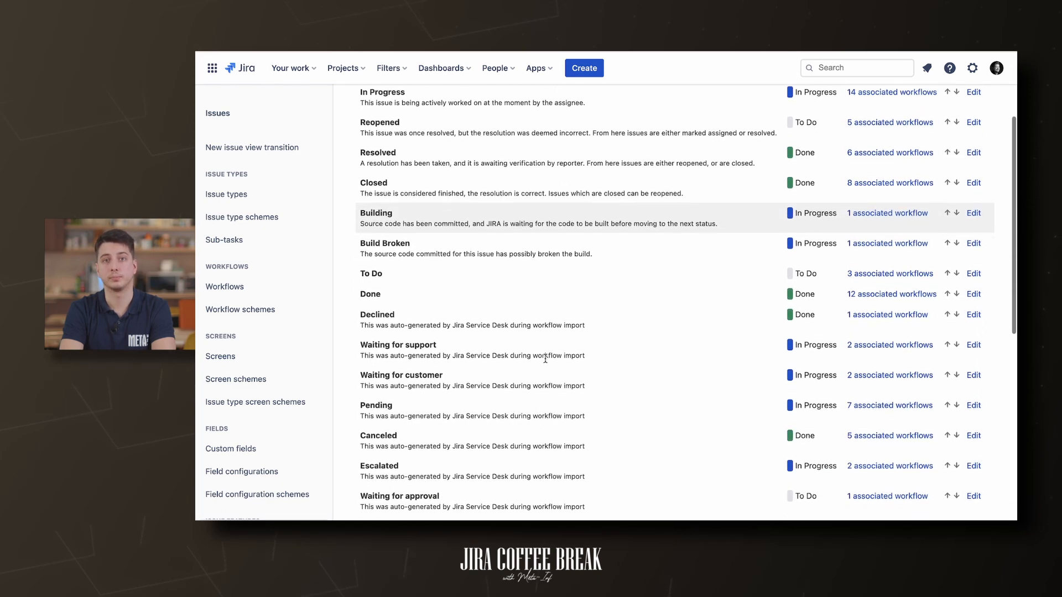
{"action": "scroll", "coordinate": [545, 359], "scroll_direction": "down", "scroll_amount": 8}
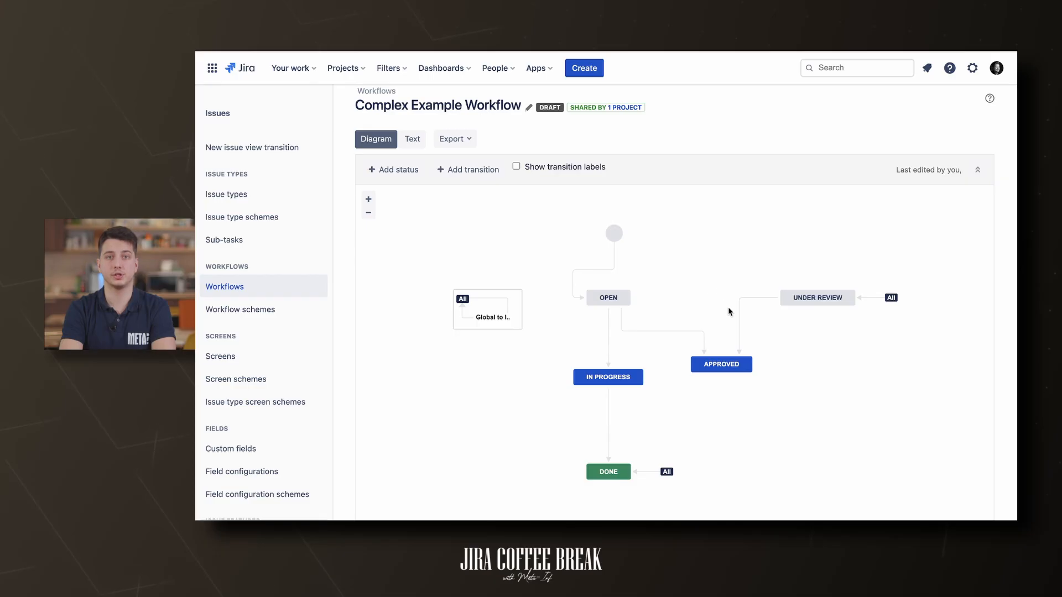
{"action": "left_click", "coordinate": [739, 319]}
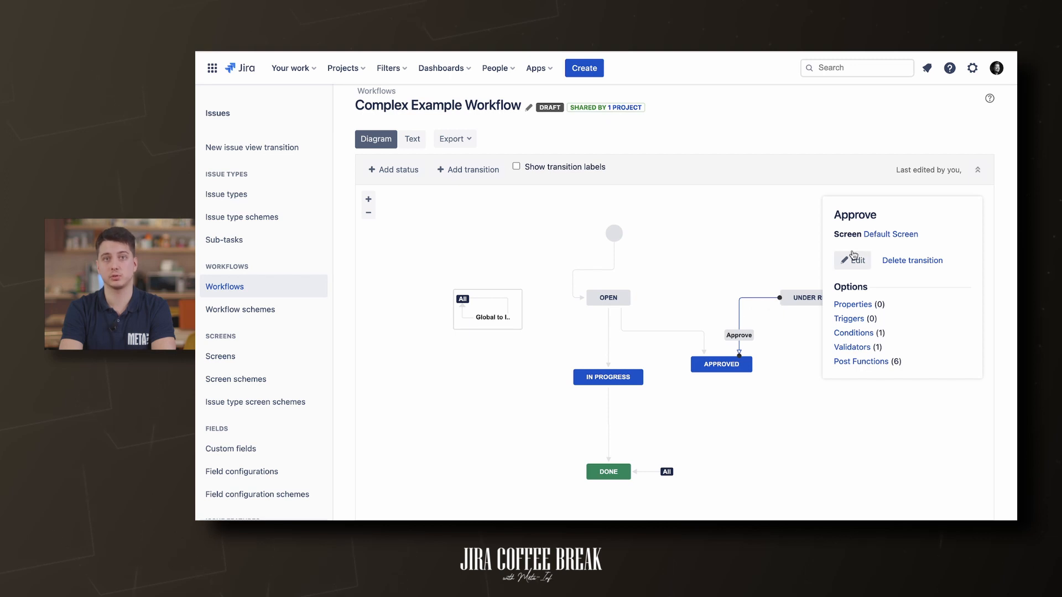
{"action": "left_click", "coordinate": [852, 260]}
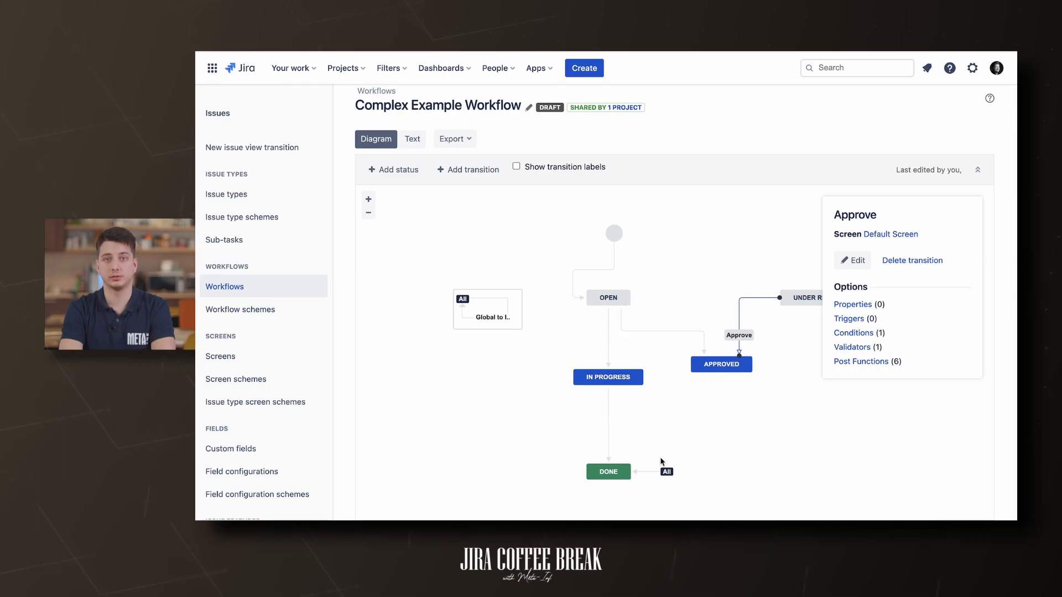
{"action": "left_click", "coordinate": [667, 471]}
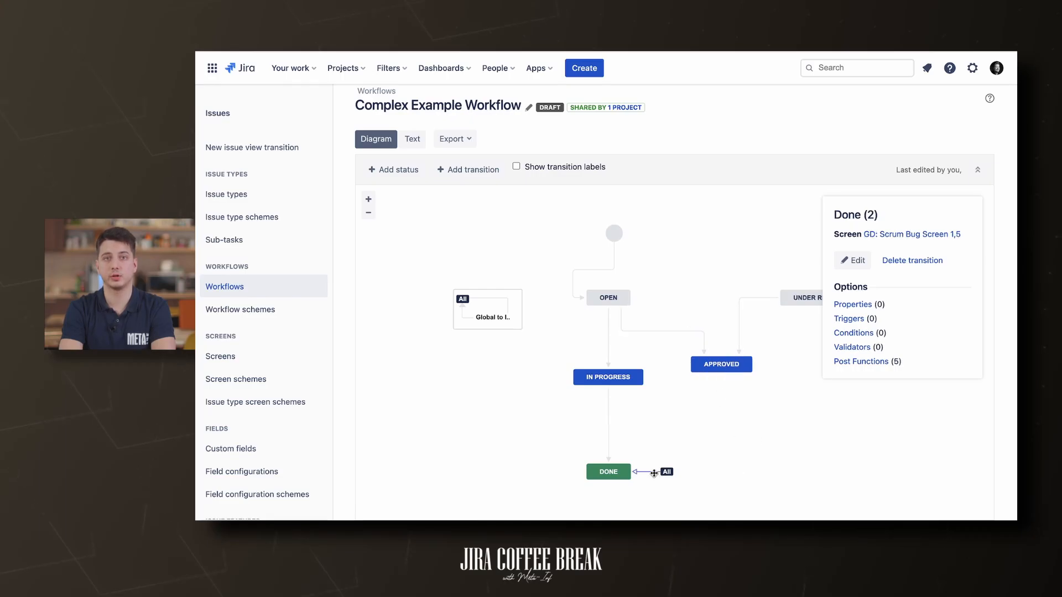
{"action": "left_click", "coordinate": [728, 365]}
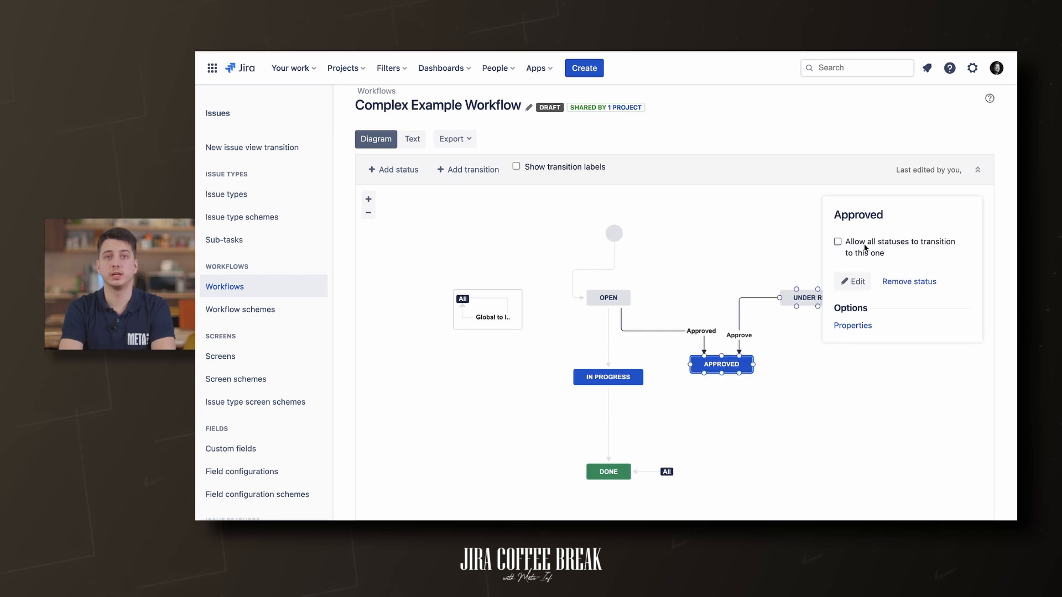
{"action": "left_click", "coordinate": [838, 241]}
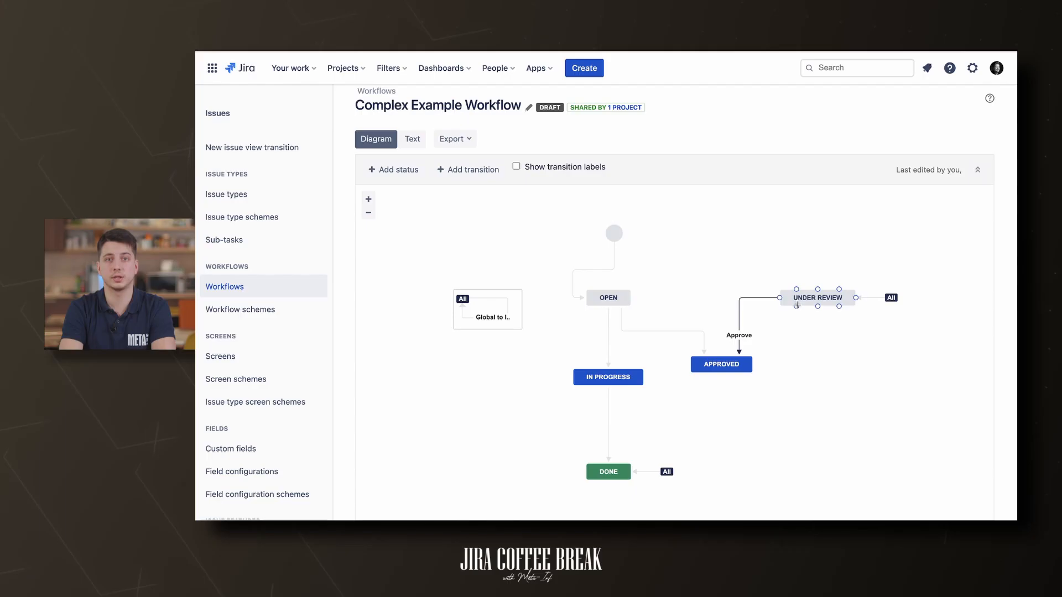
{"action": "left_click", "coordinate": [796, 305]}
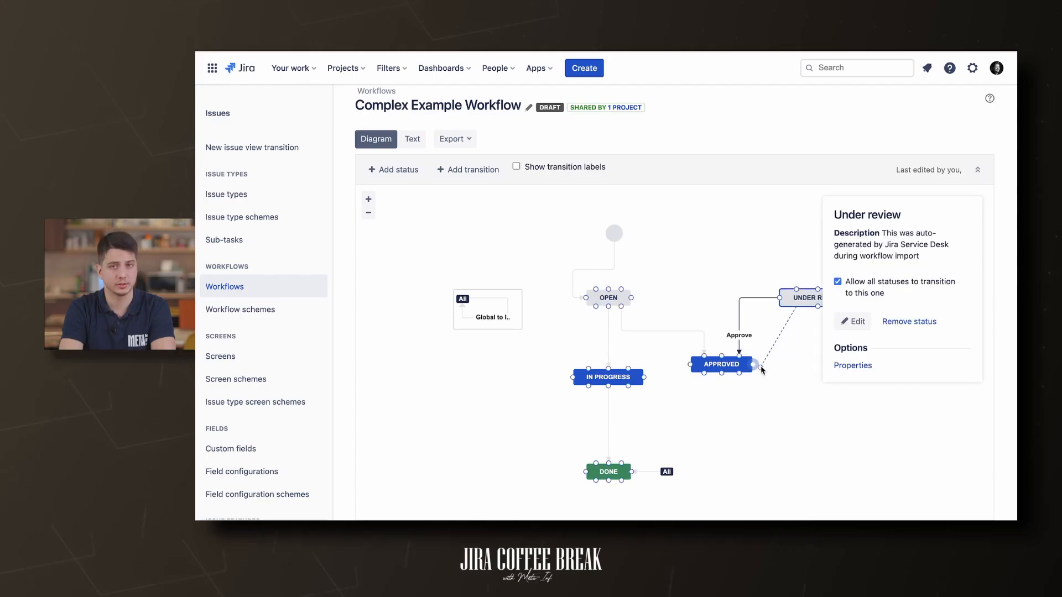
- Draw a transition from Under review to Approved named 'Go next status'
{"action": "left_click_drag", "start_coordinate": [760, 366], "coordinate": [759, 366]}
{"action": "left_click", "coordinate": [575, 297]}
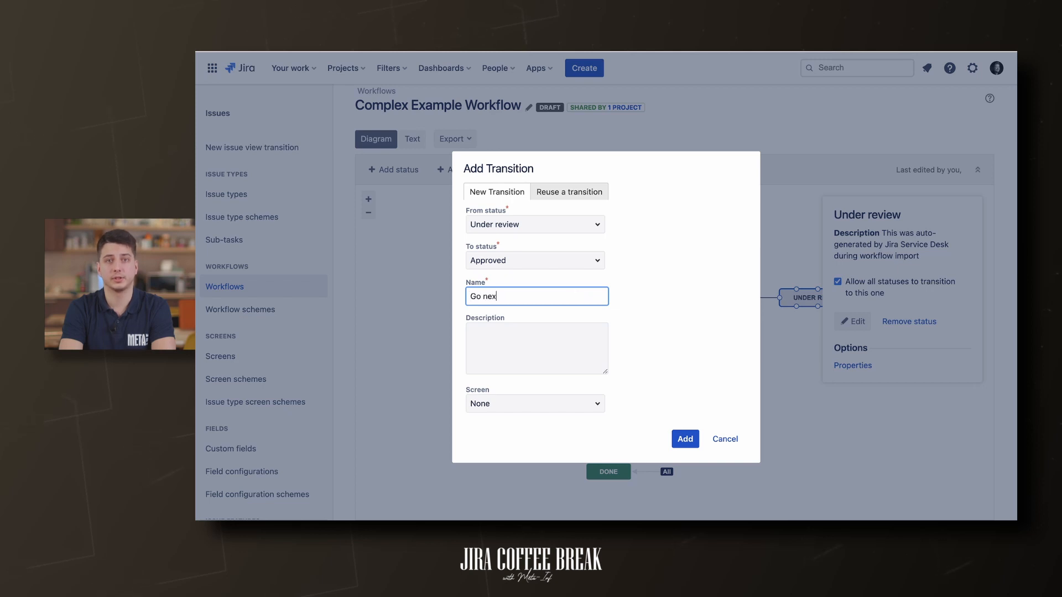
{"action": "key", "text": "Return"}
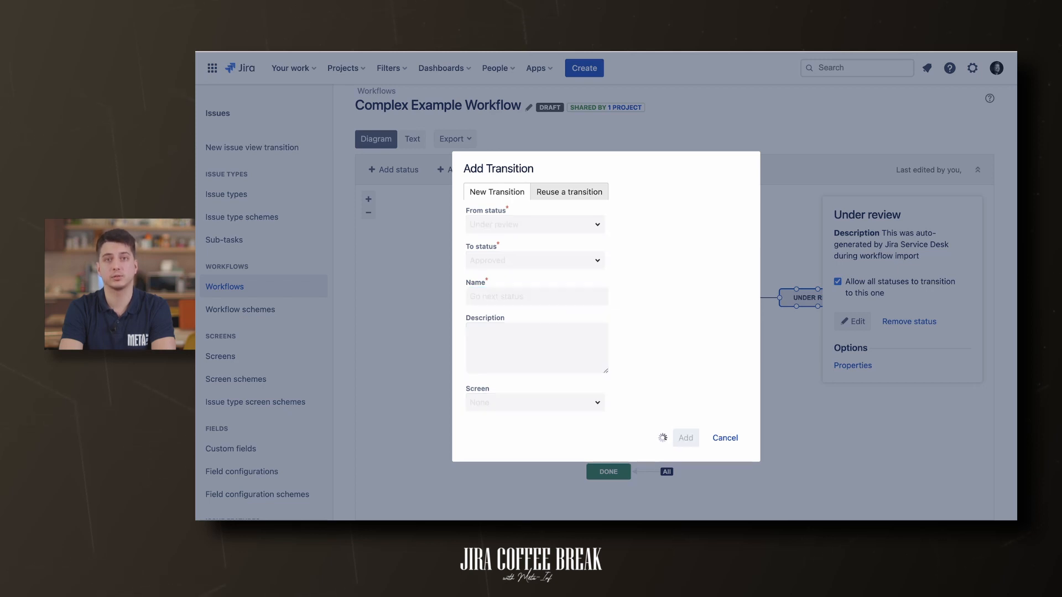
- Reattach the new transition's end to Approved's top and view the Approve transition's details
{"action": "left_click", "coordinate": [795, 379]}
{"action": "left_click", "coordinate": [787, 366]}
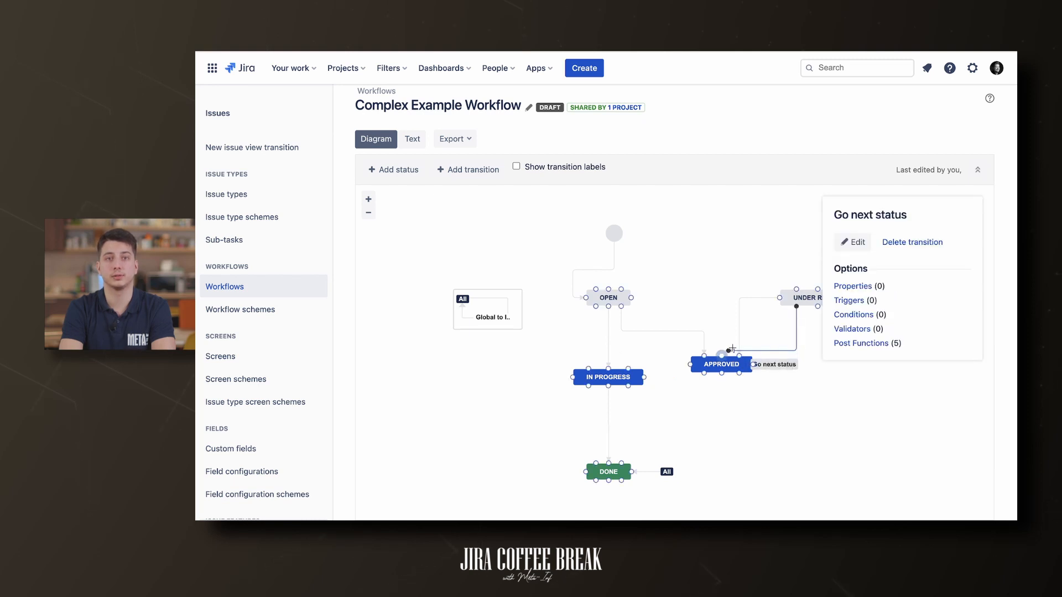
{"action": "left_click_drag", "start_coordinate": [723, 347], "coordinate": [721, 355]}
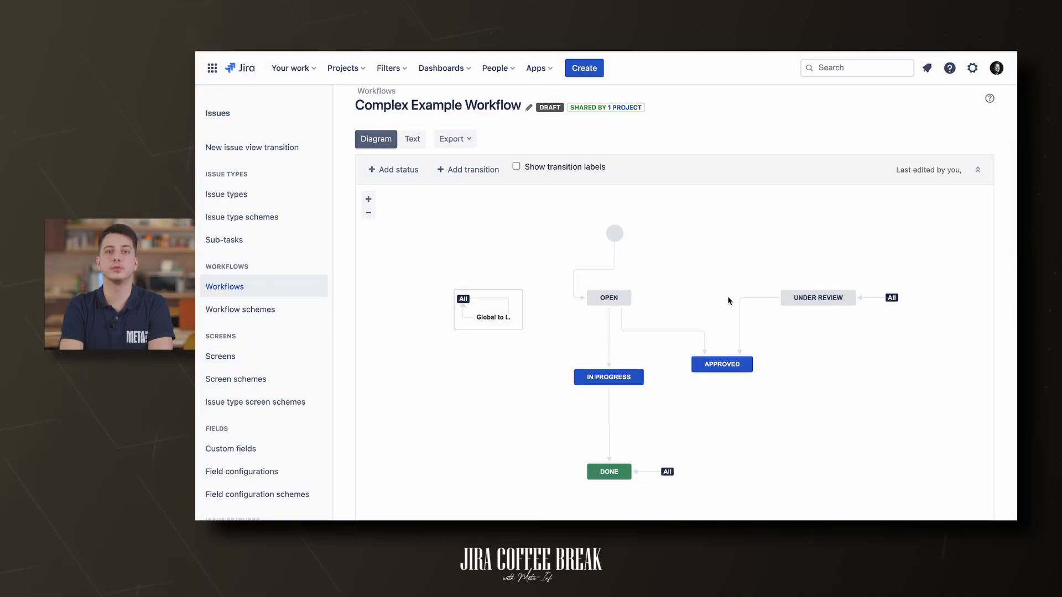
{"action": "left_click", "coordinate": [739, 305]}
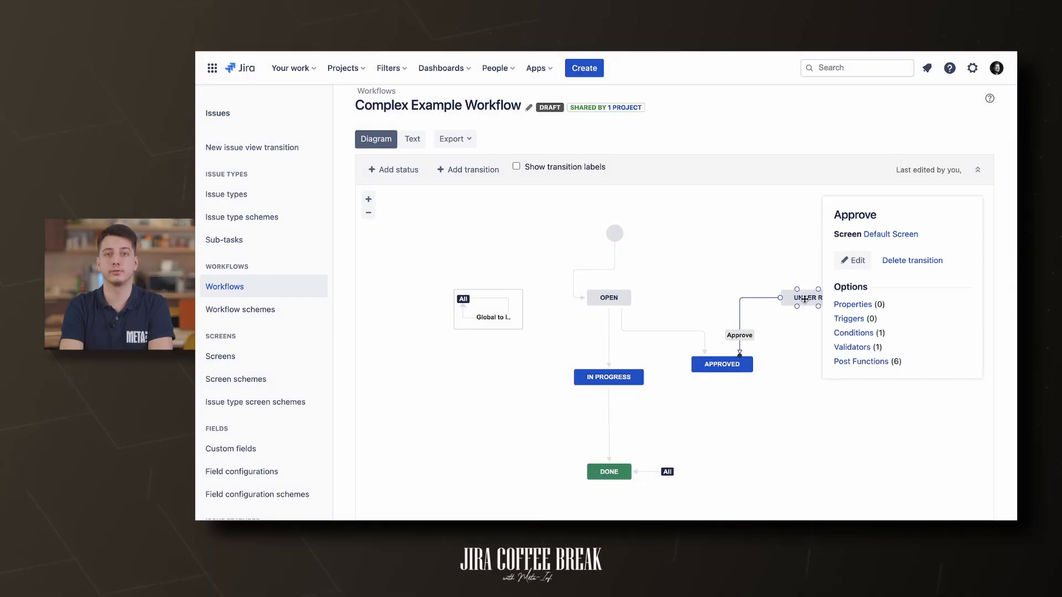
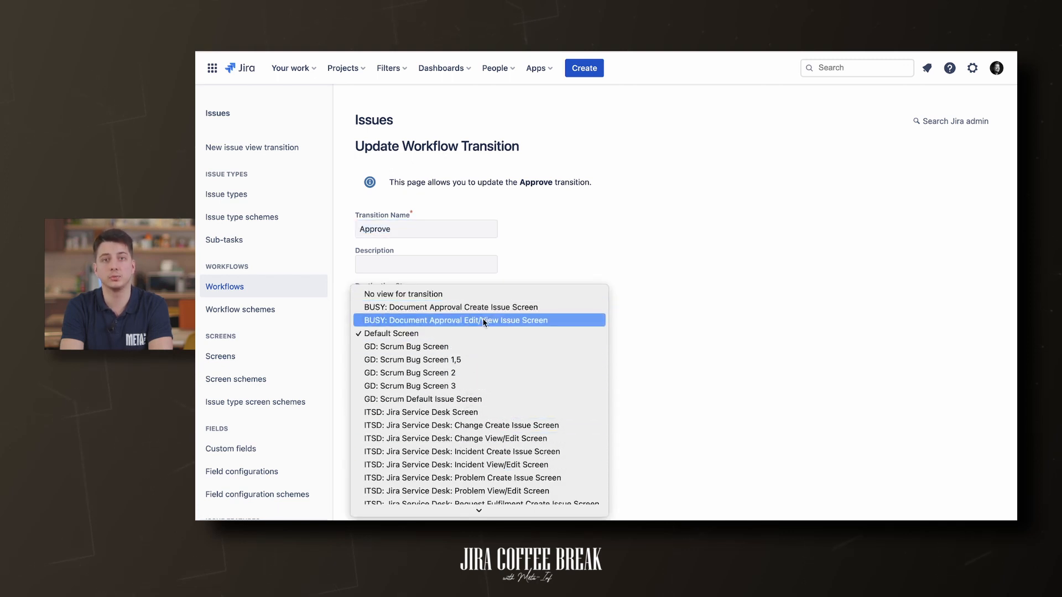
- Scroll down the draft Approve transition's page after adding the Default Screen and Approvers validator
{"action": "scroll", "coordinate": [484, 322], "scroll_direction": "down", "scroll_amount": 10}
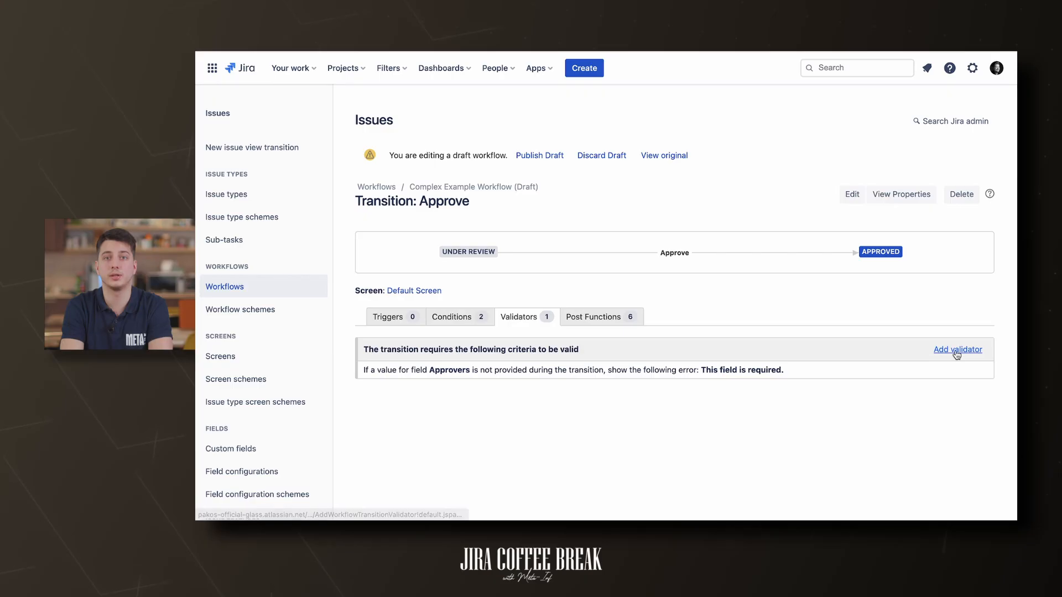
- Add a second validator to the Approve transition, then start adding a post function
{"action": "left_click", "coordinate": [956, 351]}
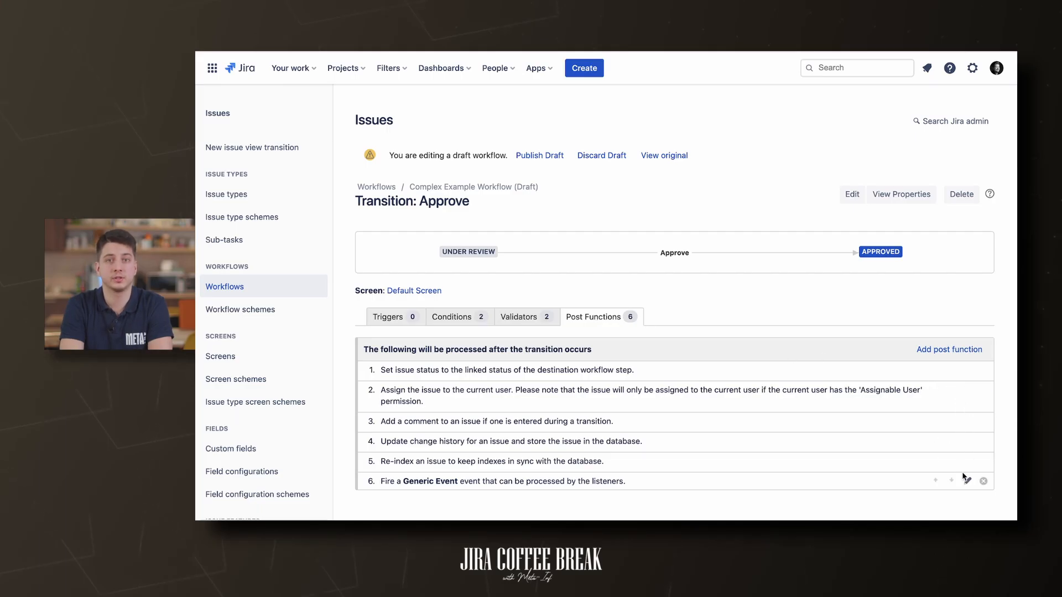
{"action": "left_click", "coordinate": [934, 349]}
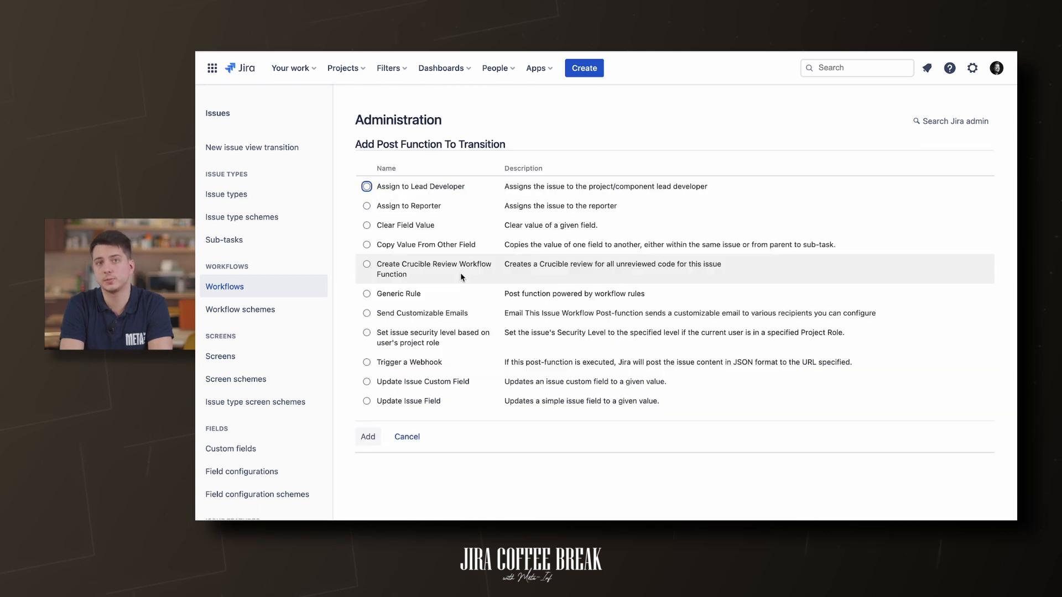
- Select the Update Issue Field post function for the Approve transition
{"action": "left_click", "coordinate": [422, 207]}
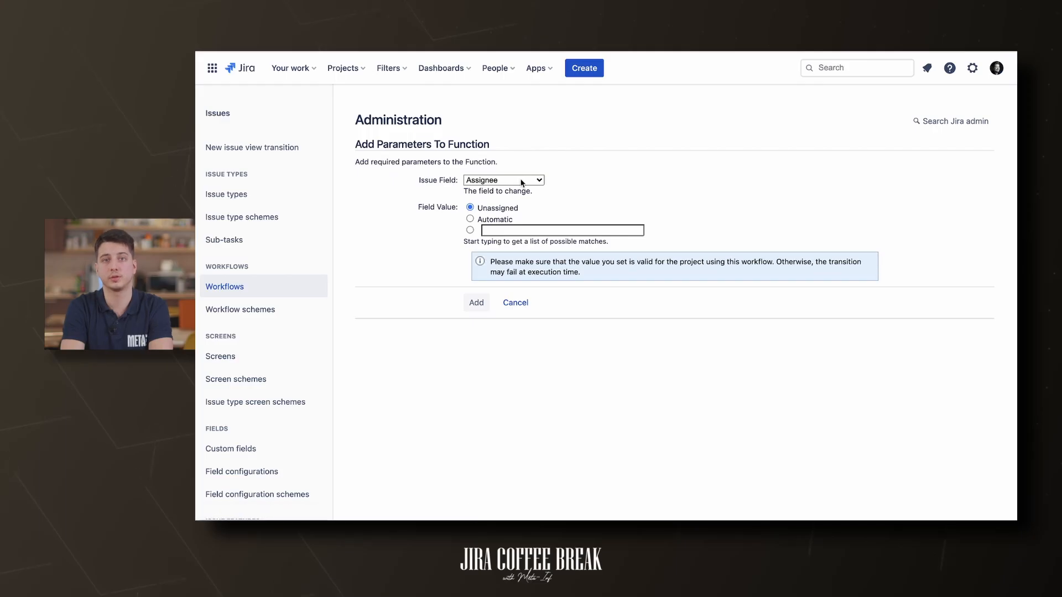
- Add an Update Issue Field post function setting Resolution to Done, then highlight it
{"action": "left_click", "coordinate": [522, 181]}
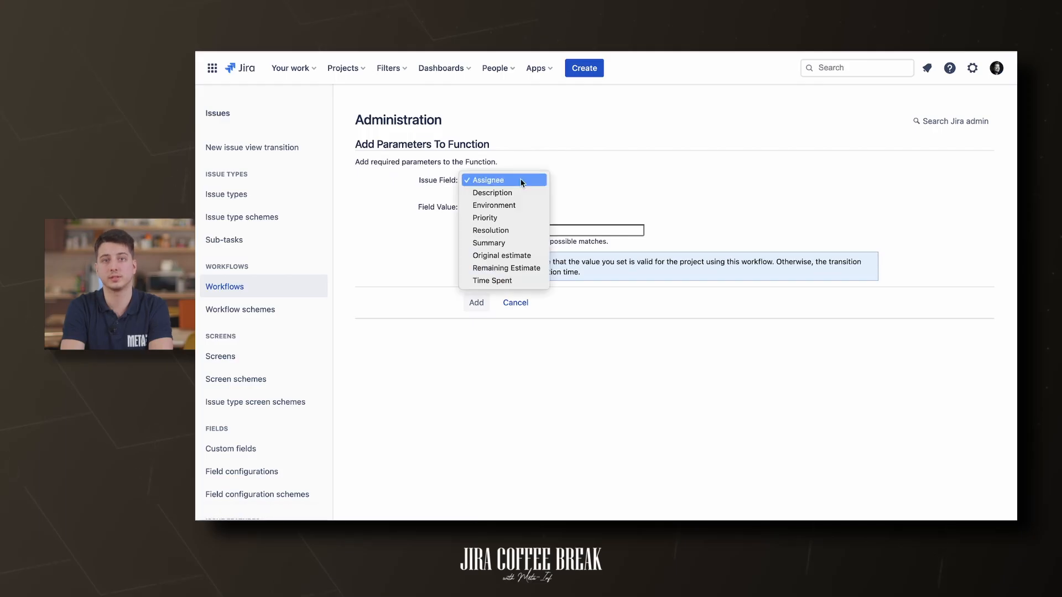
{"action": "left_click", "coordinate": [509, 231]}
{"action": "left_click", "coordinate": [525, 208]}
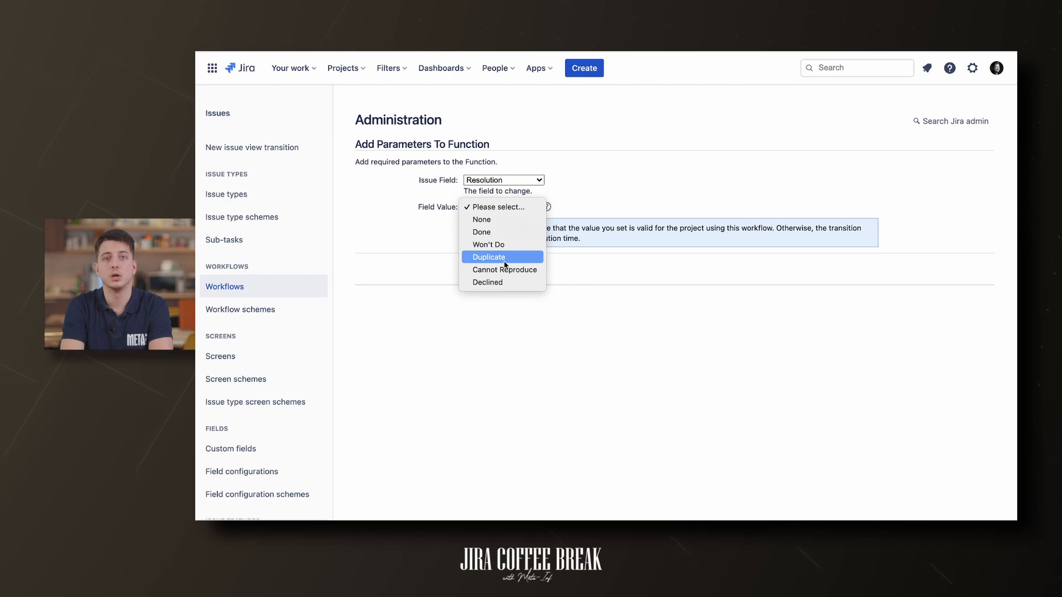
{"action": "left_click", "coordinate": [481, 232]}
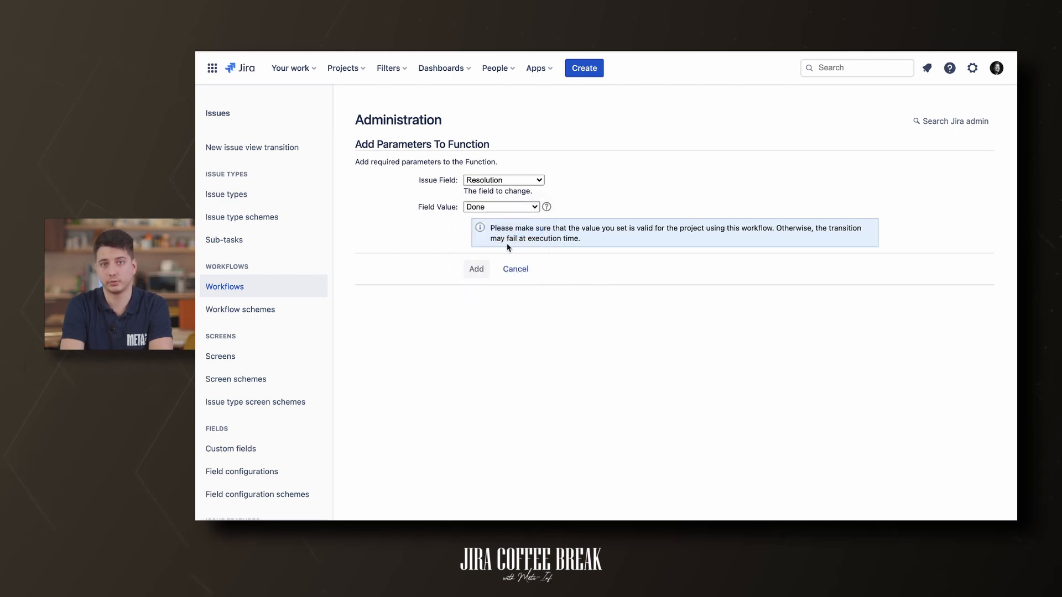
{"action": "left_click", "coordinate": [477, 270]}
{"action": "left_click_drag", "start_coordinate": [565, 368], "coordinate": [390, 364]}
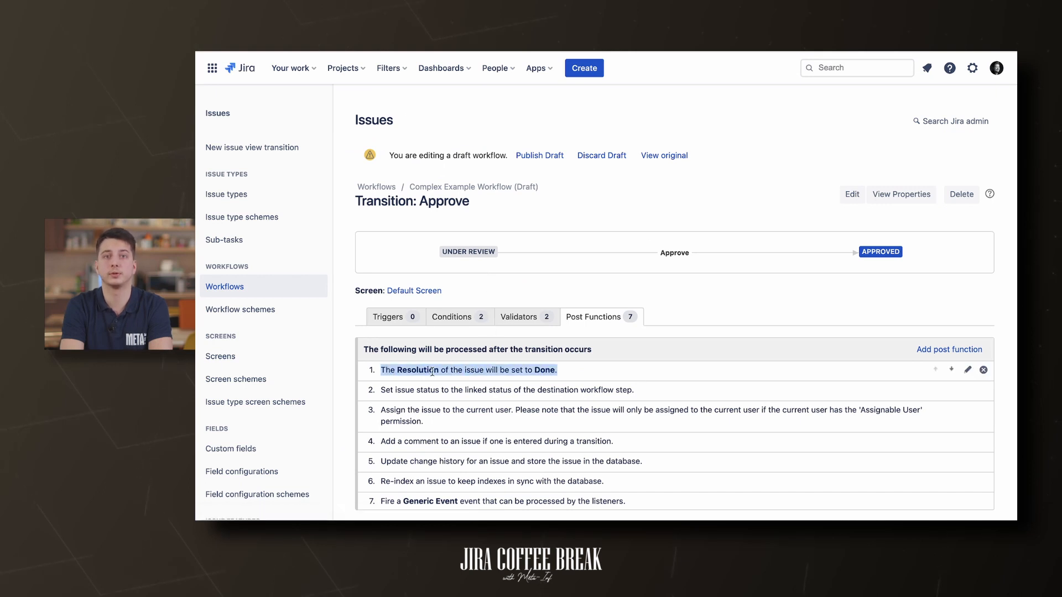
- Clear the highlight and go to the Demo Project's Glass Documentation overview
{"action": "left_click", "coordinate": [452, 373]}
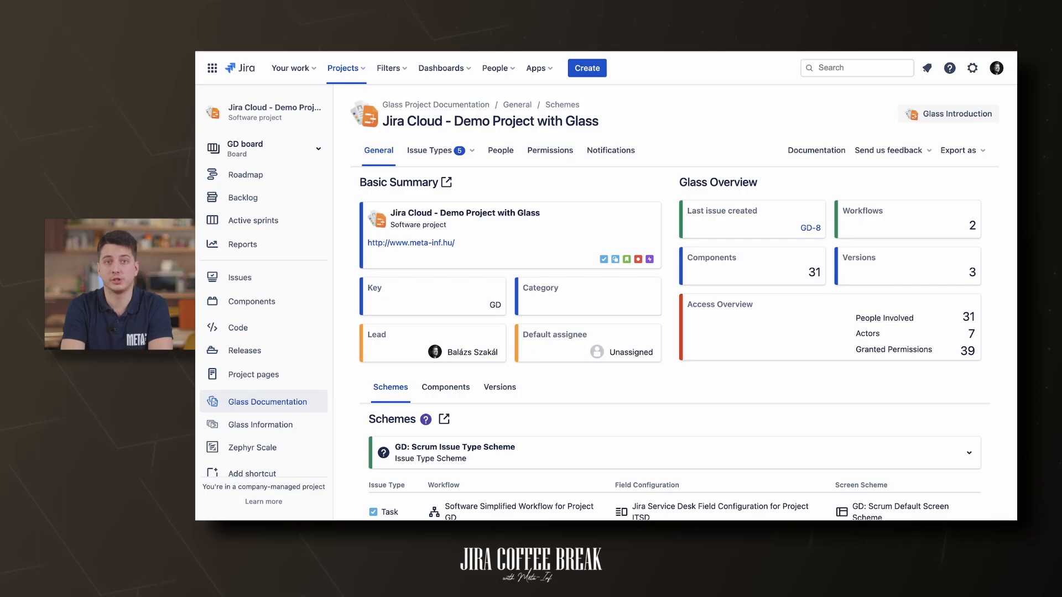
- Open Bug's Approve transition under Issue Types and check its conditions, validators and post functions
{"action": "left_click", "coordinate": [453, 149]}
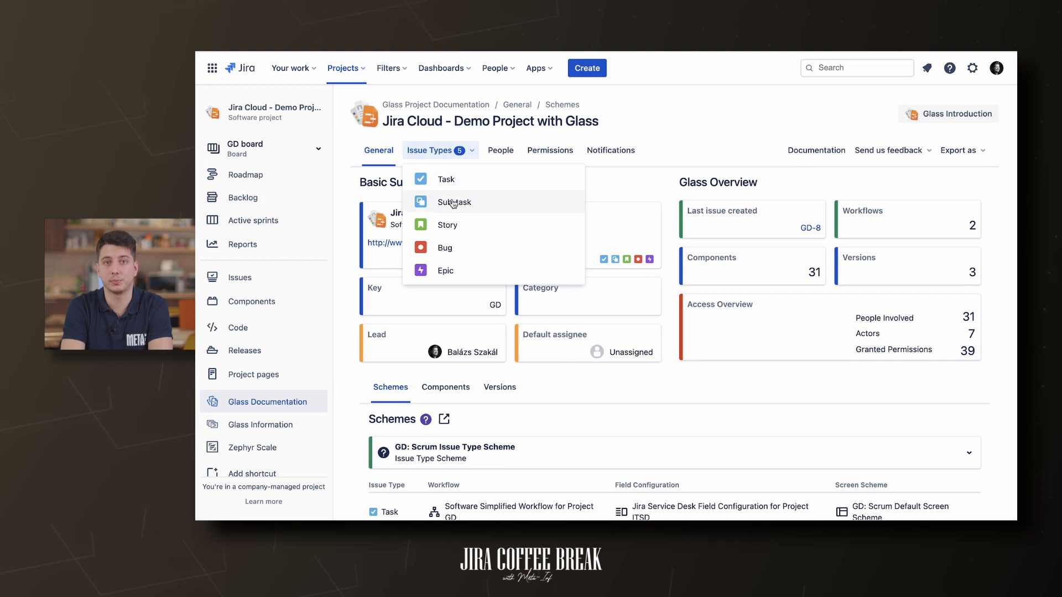
{"action": "left_click", "coordinate": [451, 247]}
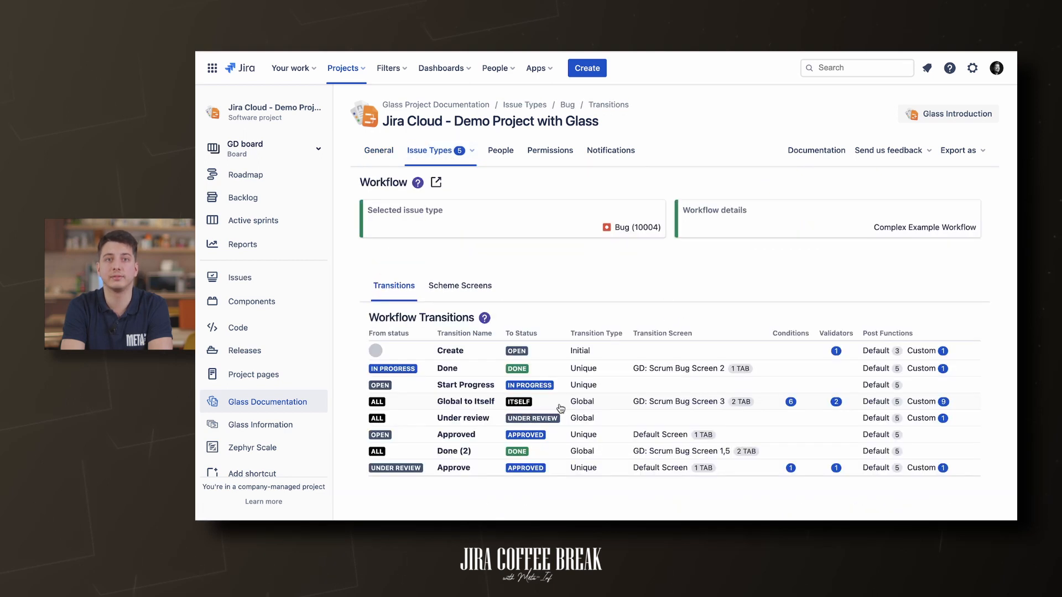
{"action": "left_click", "coordinate": [568, 463]}
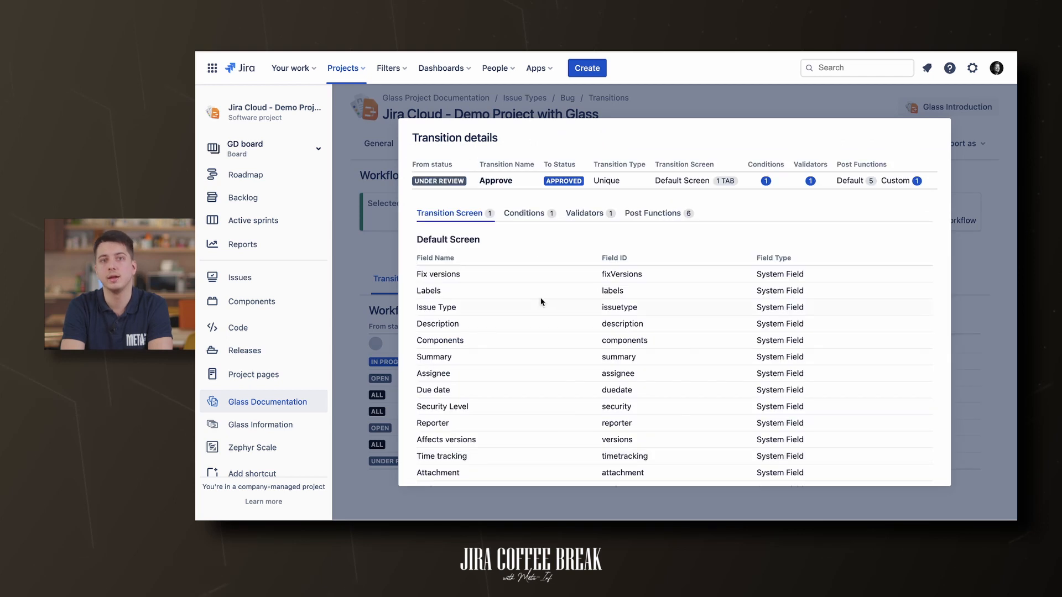
{"action": "left_click", "coordinate": [535, 216]}
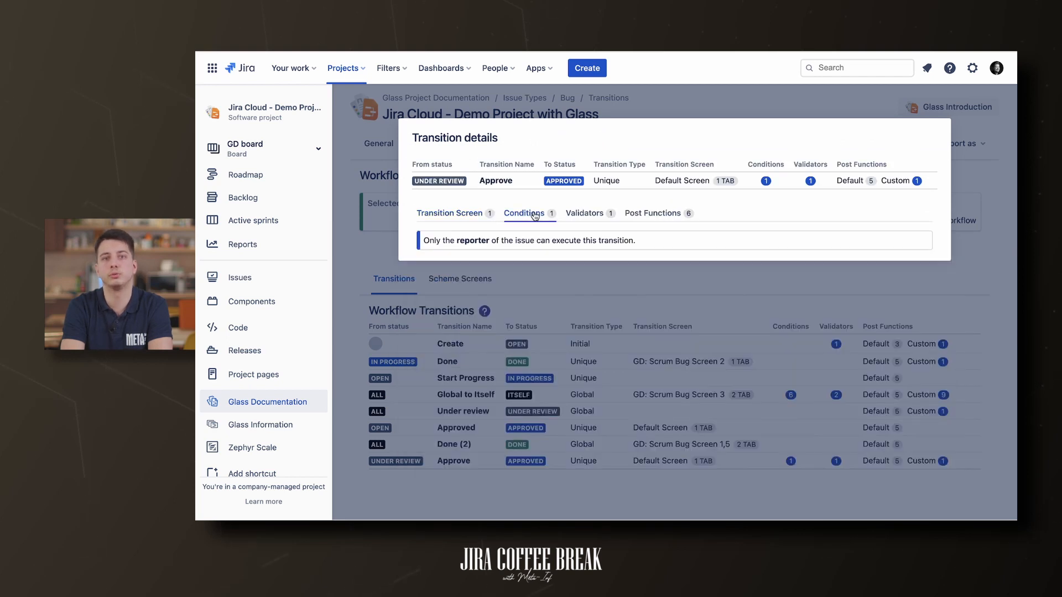
{"action": "left_click", "coordinate": [594, 219]}
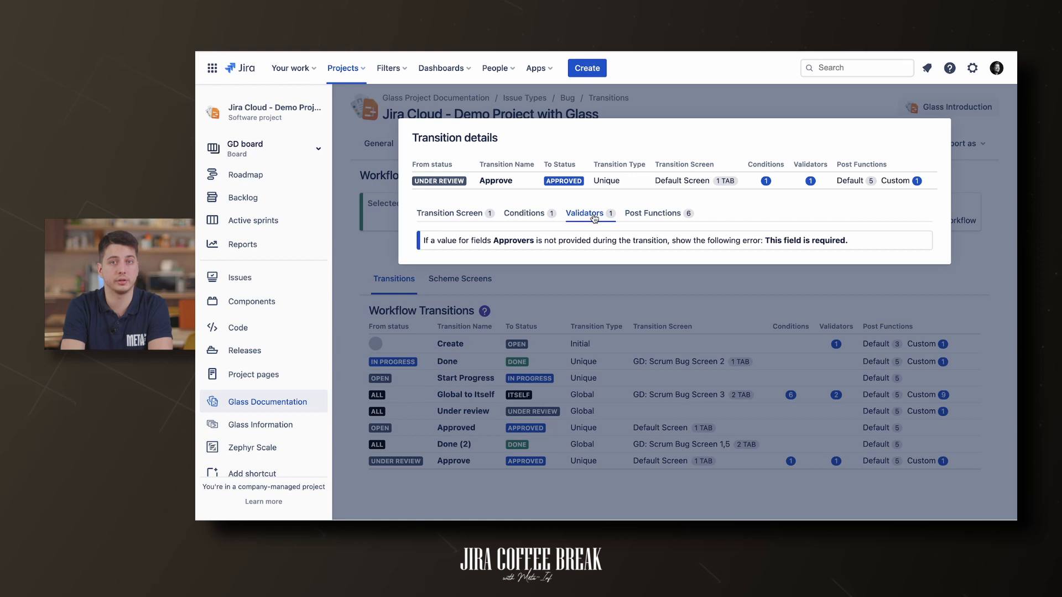
{"action": "left_click", "coordinate": [651, 215]}
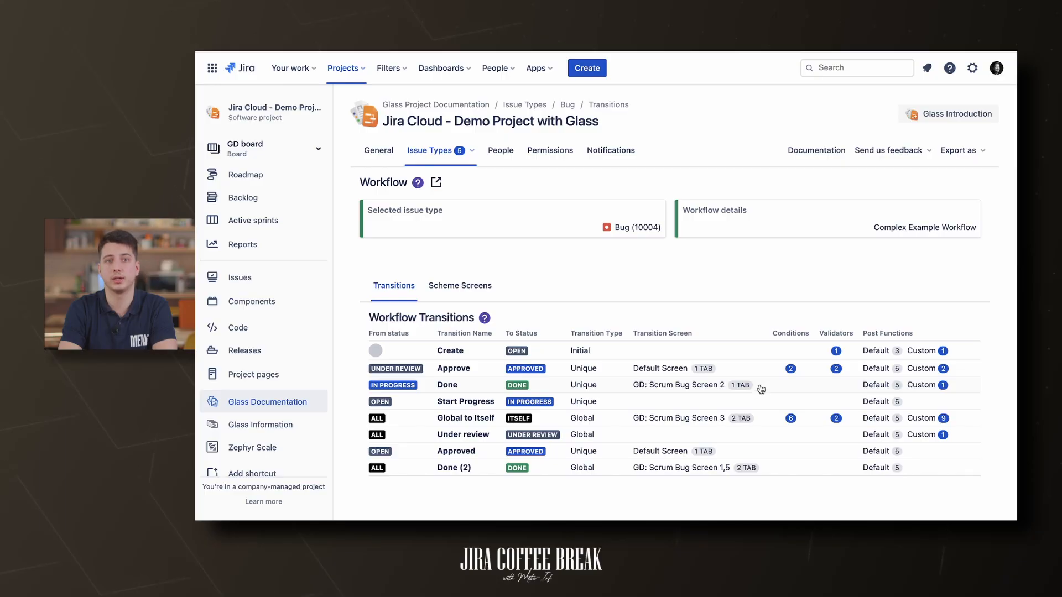
- Check the Done transition's post function setting Resolution to 10000, then close it
{"action": "left_click", "coordinate": [761, 389]}
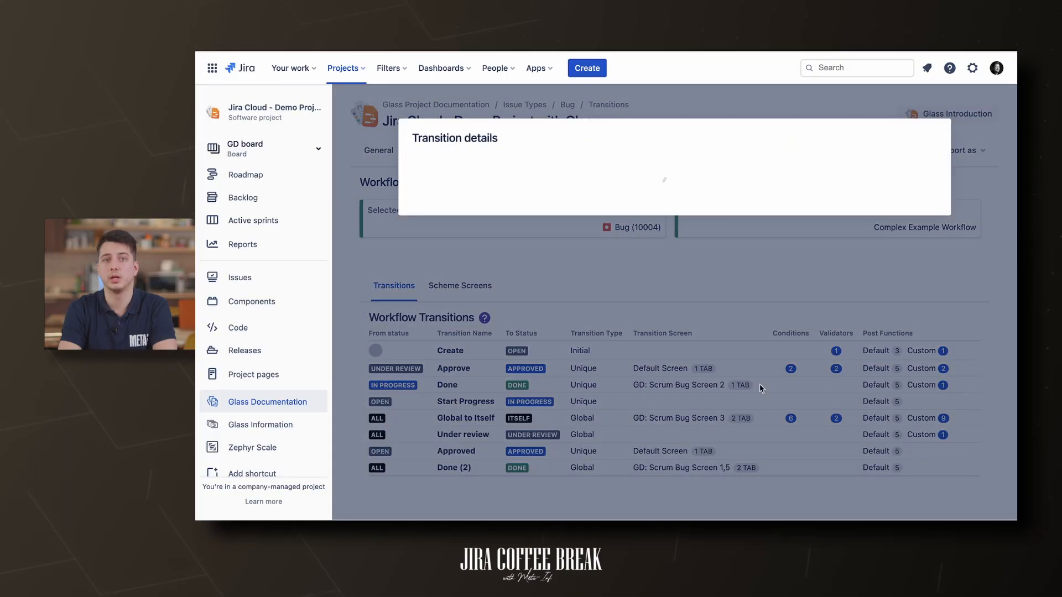
{"action": "left_click", "coordinate": [658, 235]}
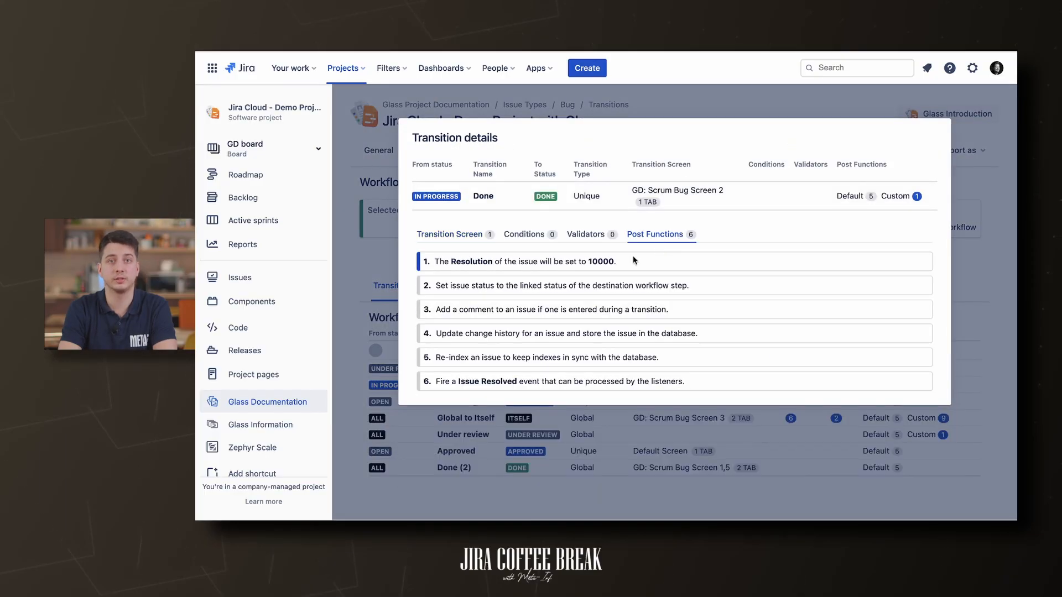
{"action": "left_click_drag", "start_coordinate": [635, 258], "coordinate": [443, 257]}
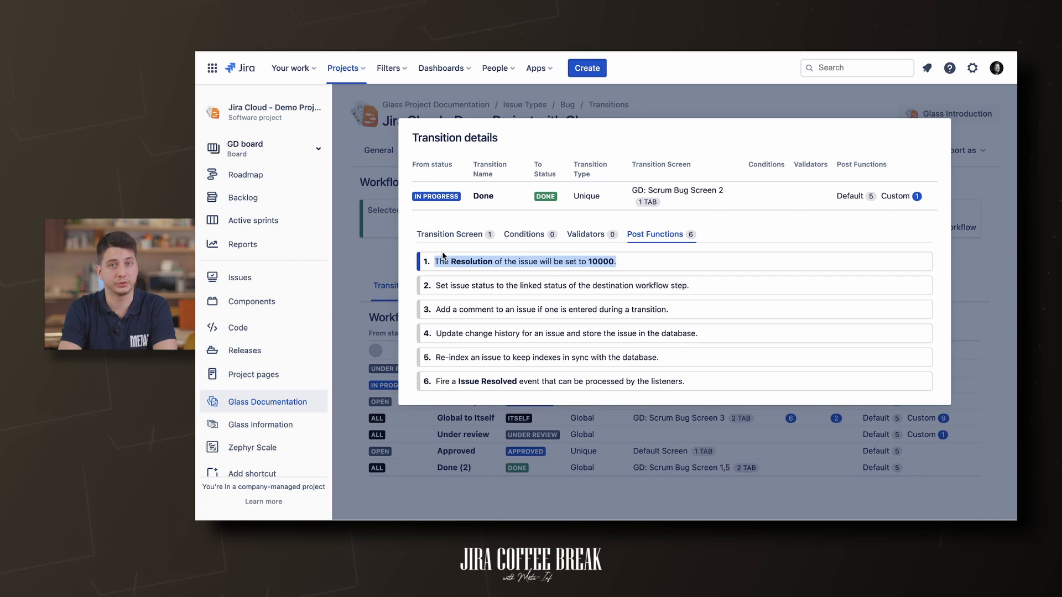
{"action": "left_click", "coordinate": [388, 273]}
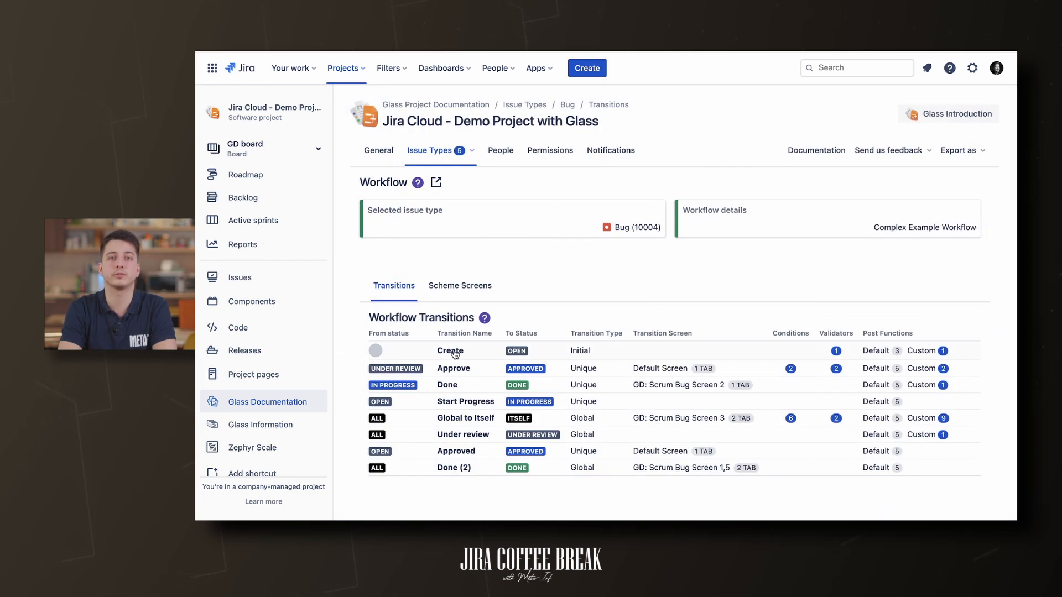
- Show the Under review transition's post functions, highlighting the one clearing Resolution
{"action": "left_click", "coordinate": [478, 437]}
{"action": "left_click", "coordinate": [667, 215]}
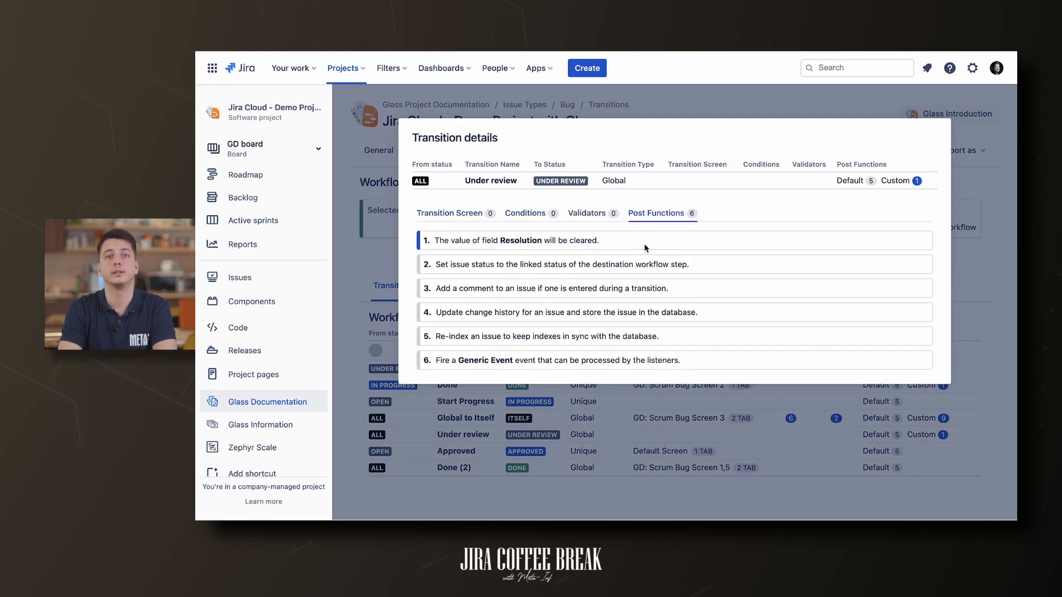
{"action": "left_click_drag", "start_coordinate": [632, 240], "coordinate": [425, 235]}
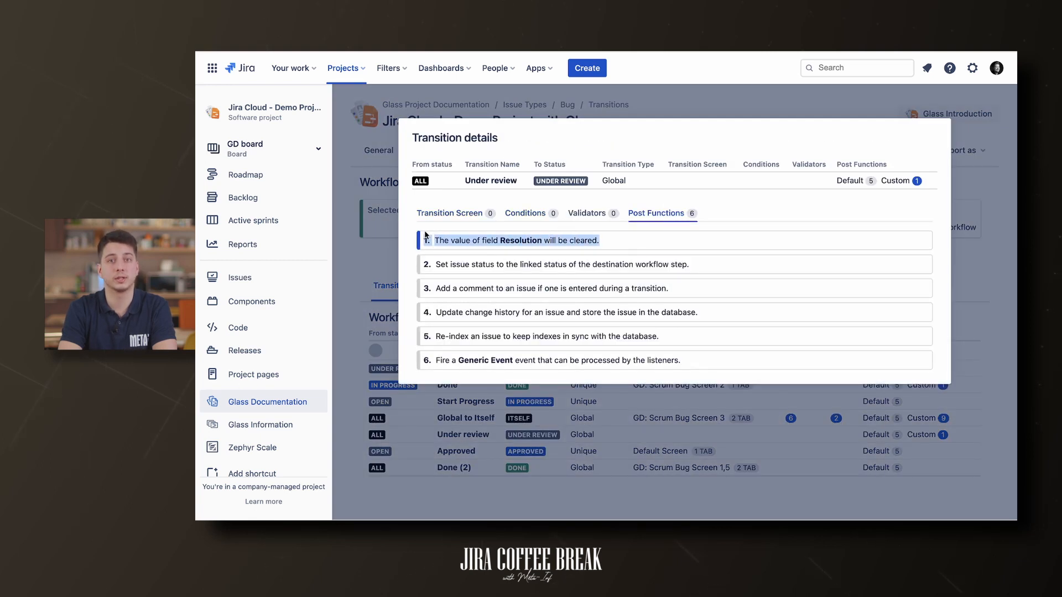